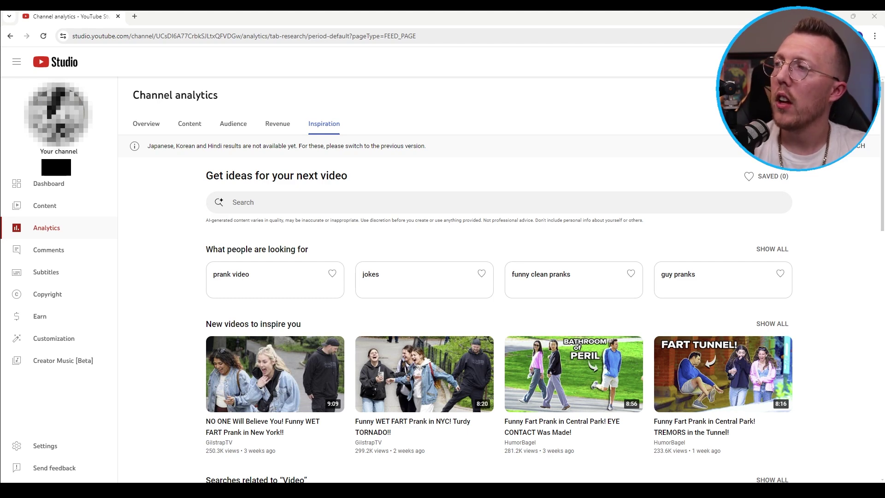
left_click(860, 147)
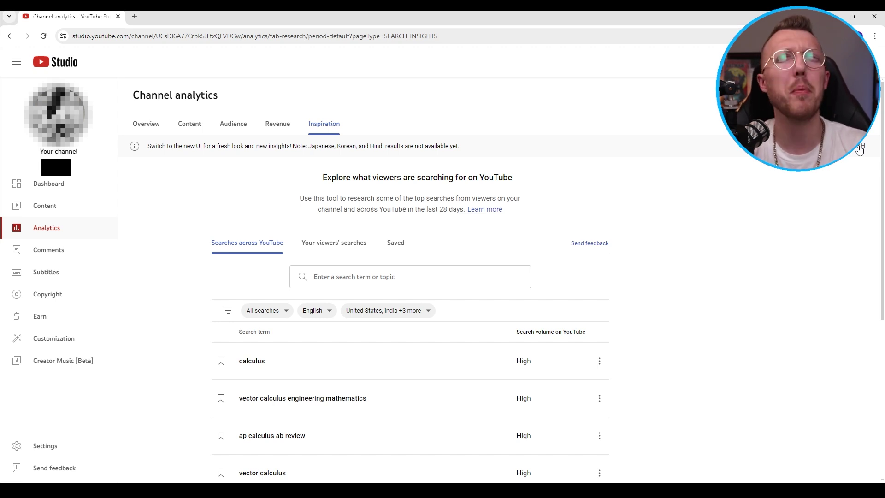
left_click(860, 148)
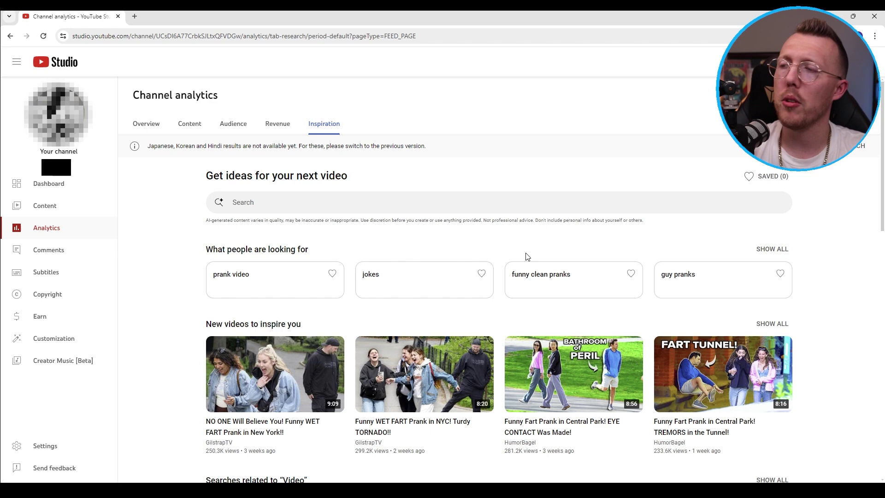
scroll(254, 289, "down", 3)
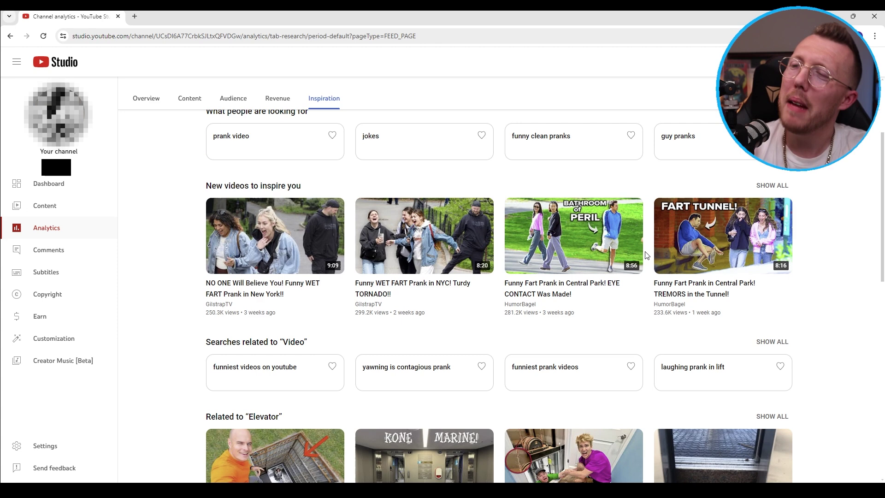
scroll(490, 273, "down", 2)
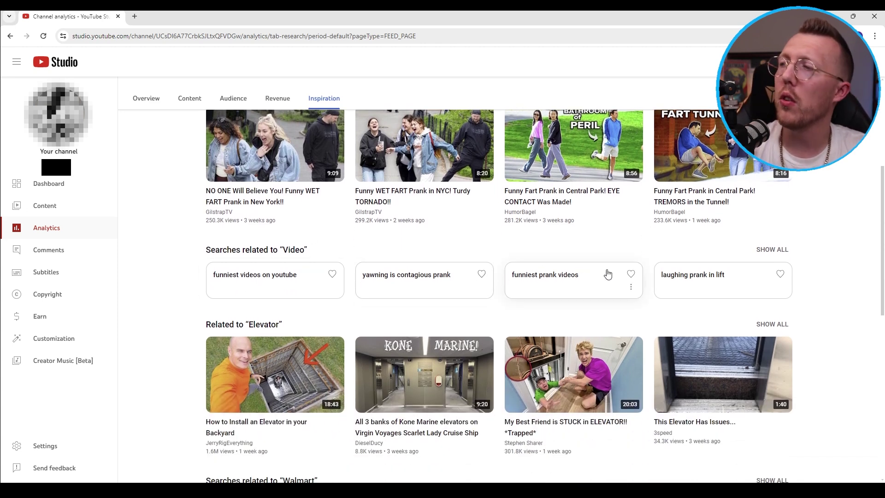
scroll(621, 268, "down", 2)
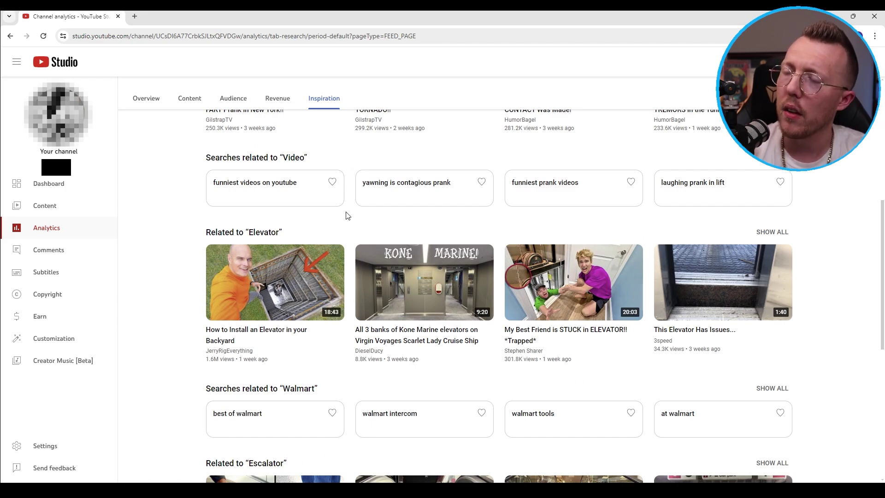
scroll(355, 230, "down", 4)
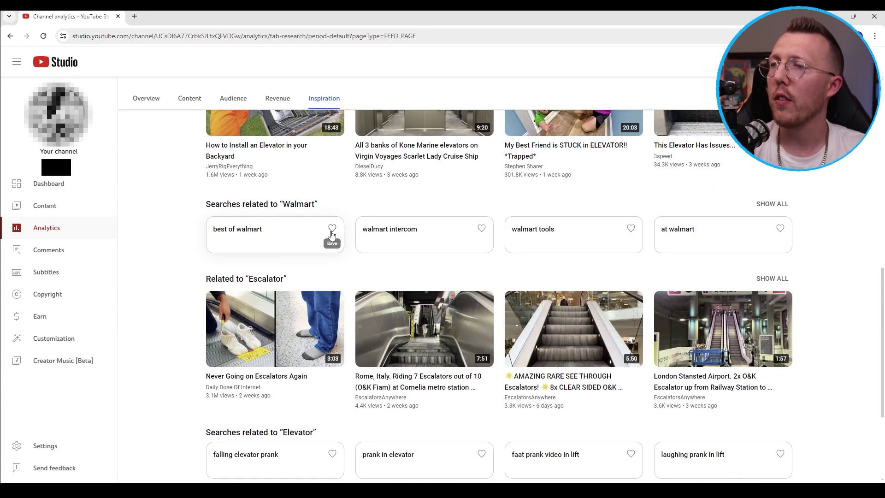
scroll(402, 280, "down", 1)
scroll(402, 280, "down", 3)
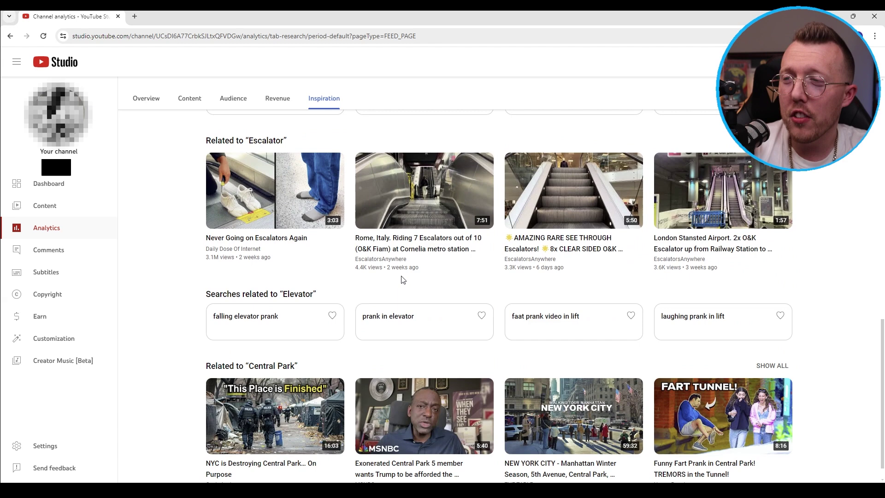
scroll(402, 279, "down", 1)
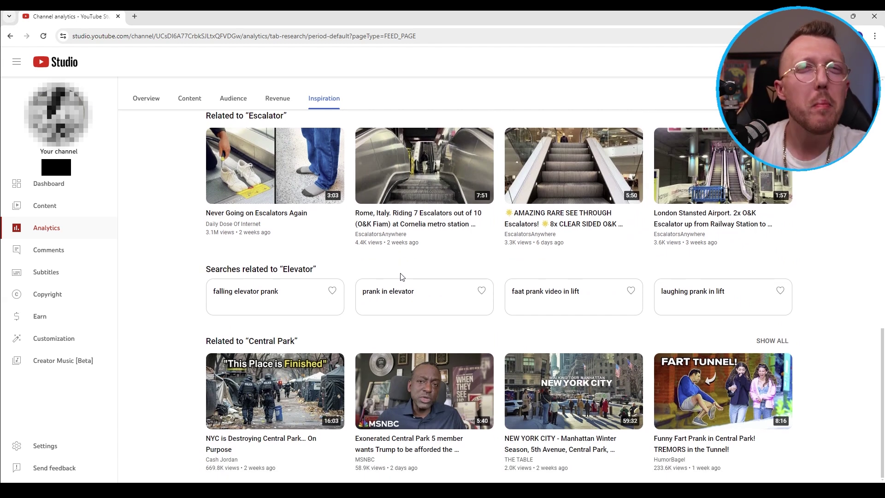
scroll(401, 275, "up", 8)
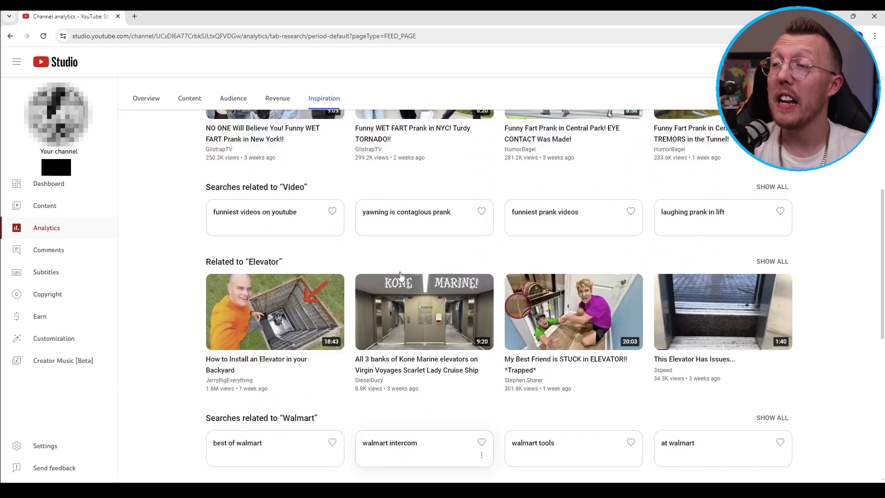
scroll(401, 275, "up", 6)
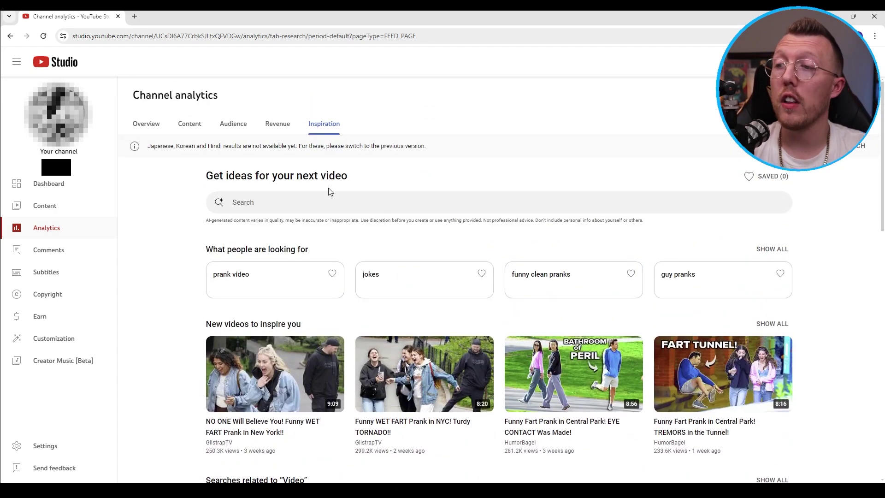
Search Inspiration for the idea 'pranking people in an elevator'
left_click(331, 200)
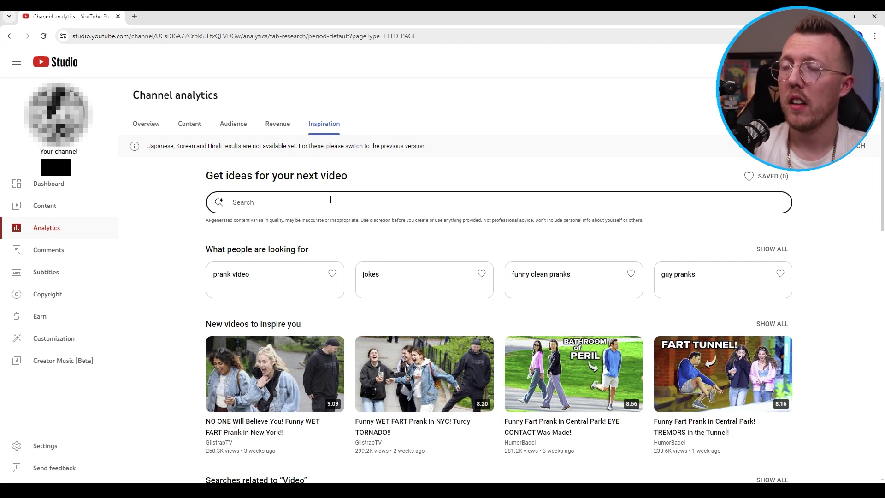
type("pranking ")
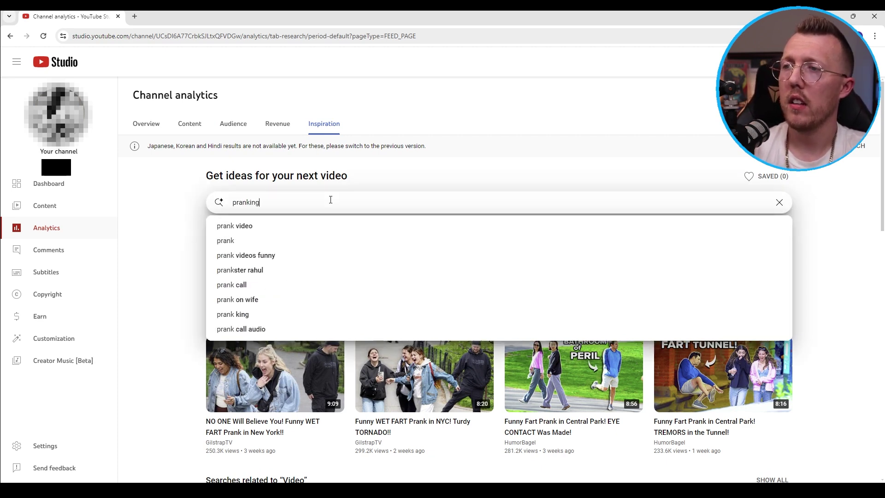
type("pe")
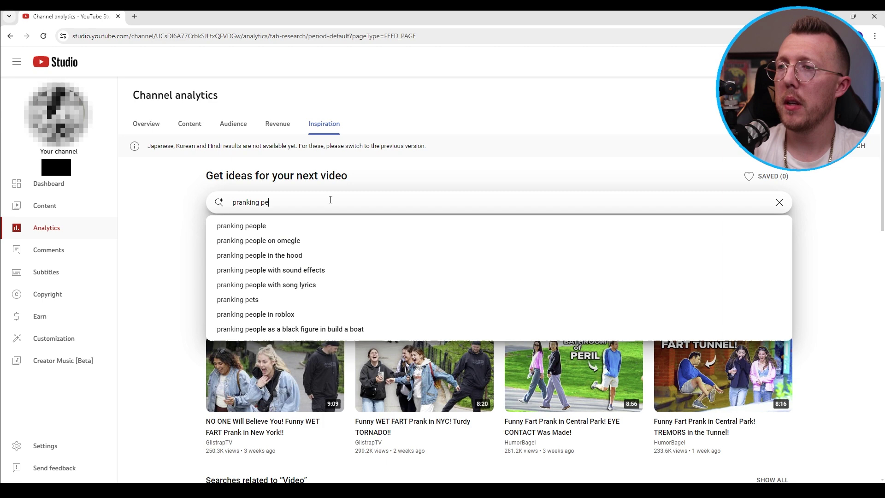
type("ople in ")
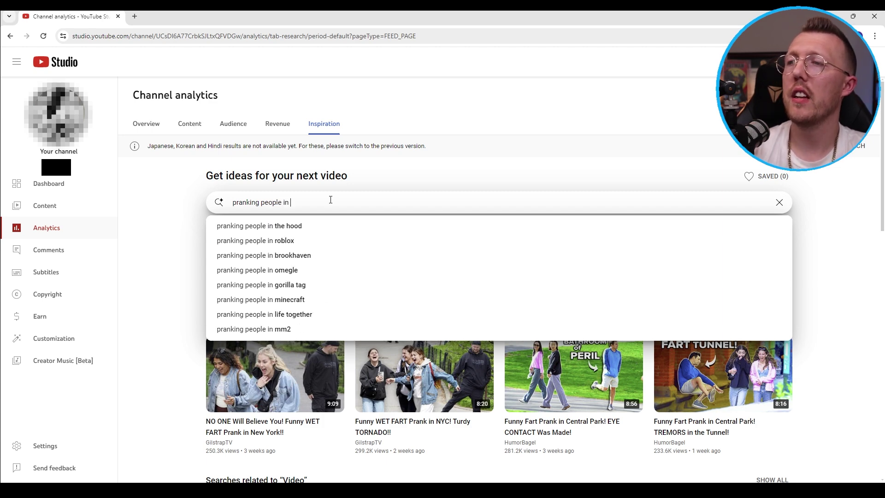
type("an ele")
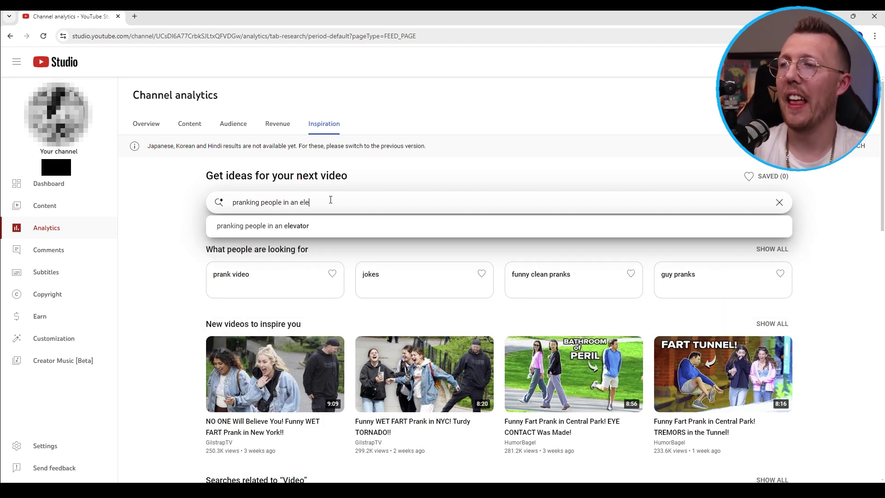
type("vator")
key("Return")
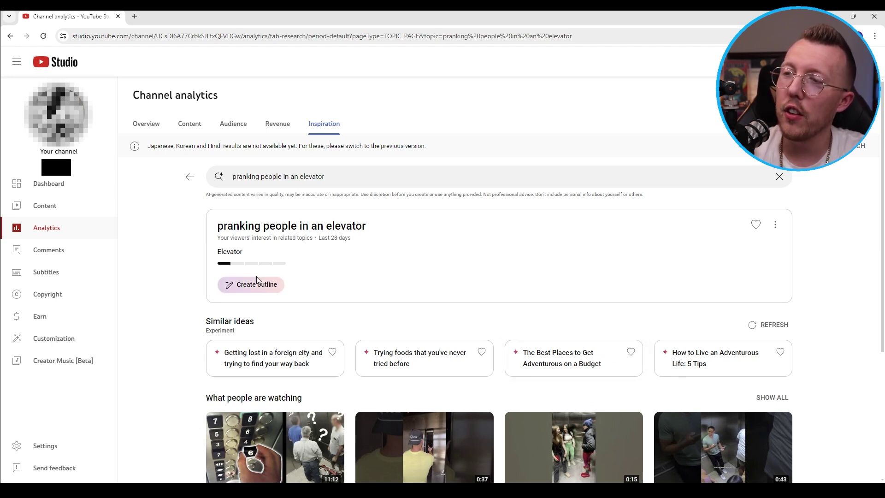
Refresh the Similar ideas for the elevator prank topic and scroll through the videos and top searches
left_click_drag(243, 331, 201, 333)
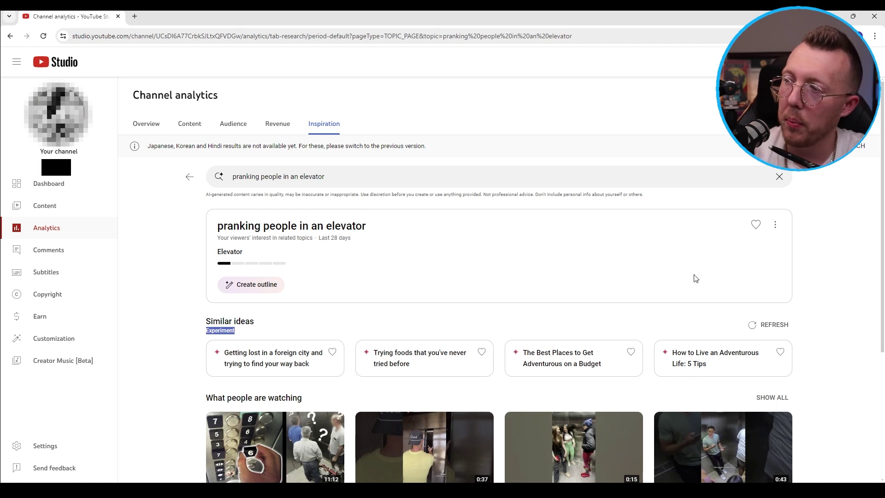
left_click(779, 325)
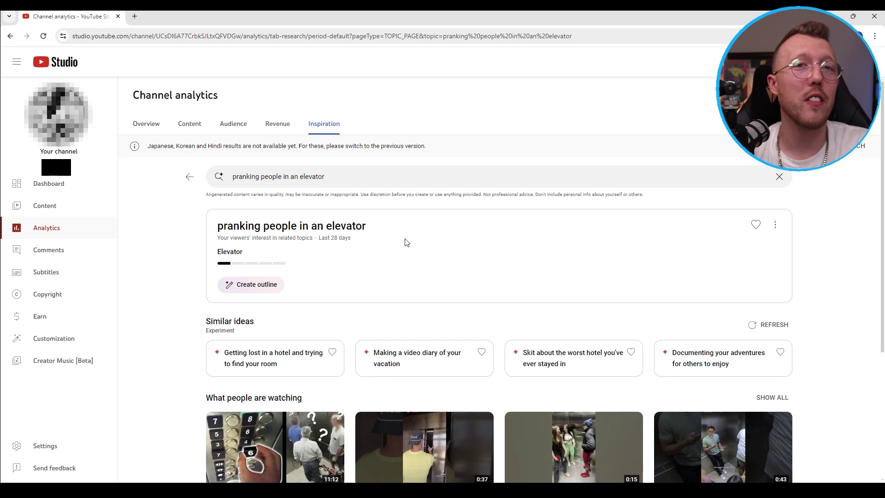
scroll(308, 297, "down", 3)
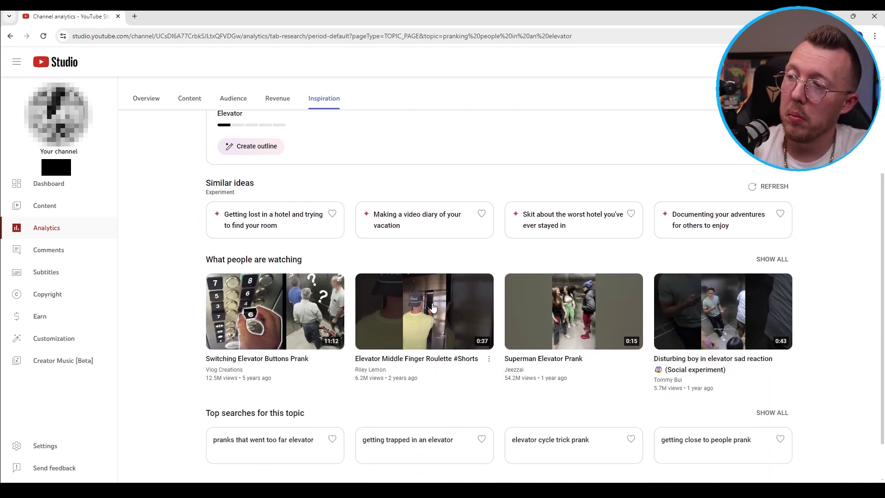
scroll(456, 370, "down", 1)
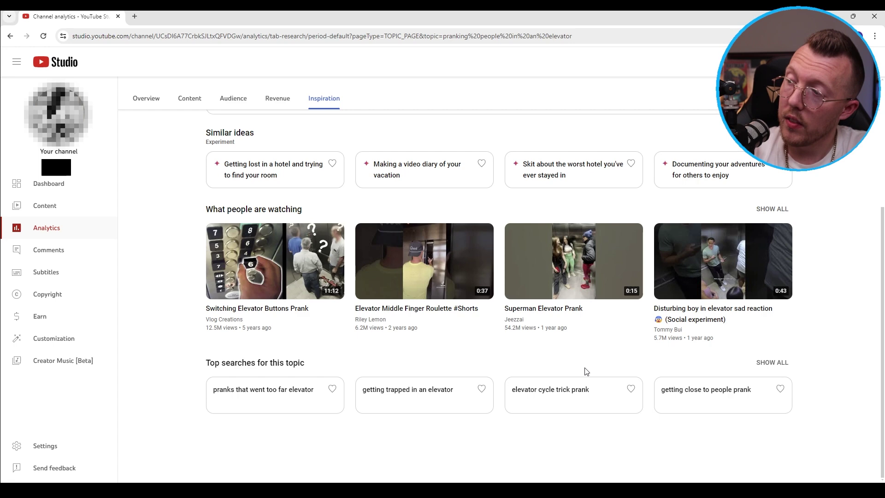
scroll(558, 353, "up", 4)
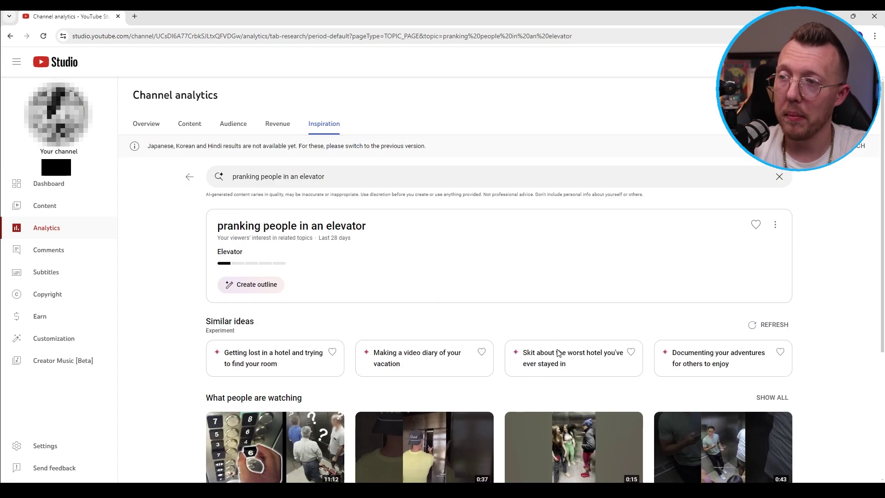
left_click(277, 285)
scroll(355, 275, "down", 2)
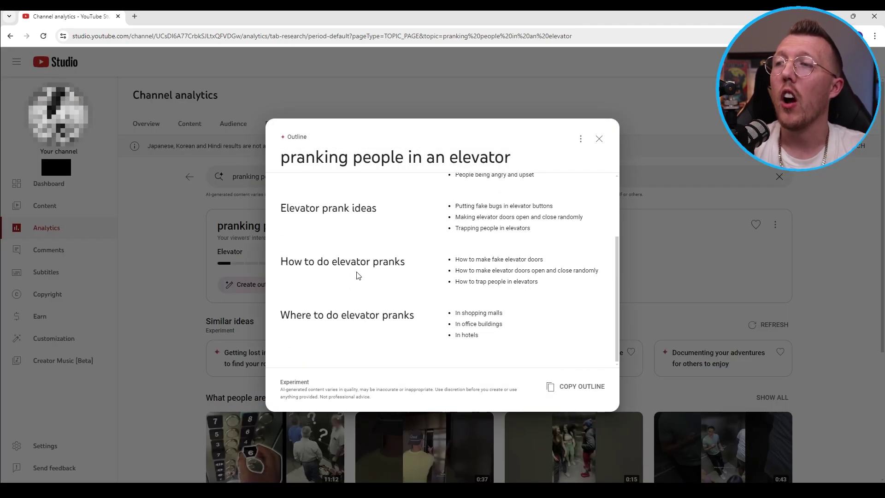
scroll(357, 275, "up", 2)
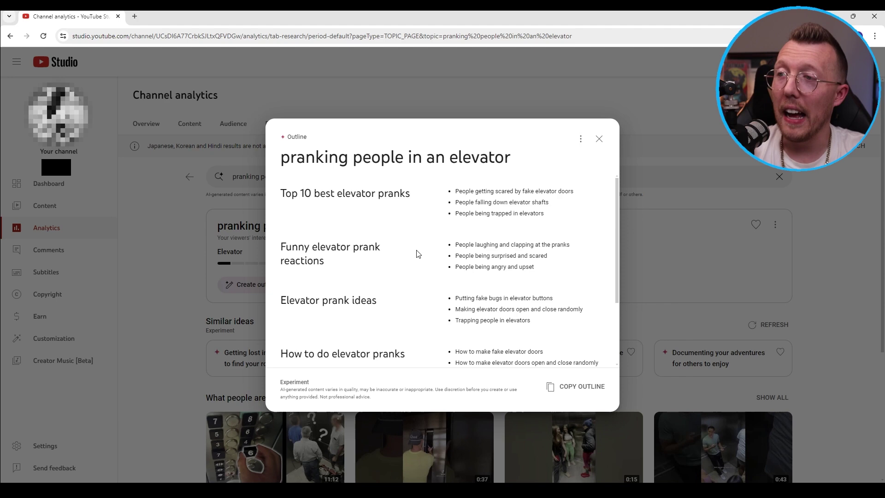
left_click(600, 139)
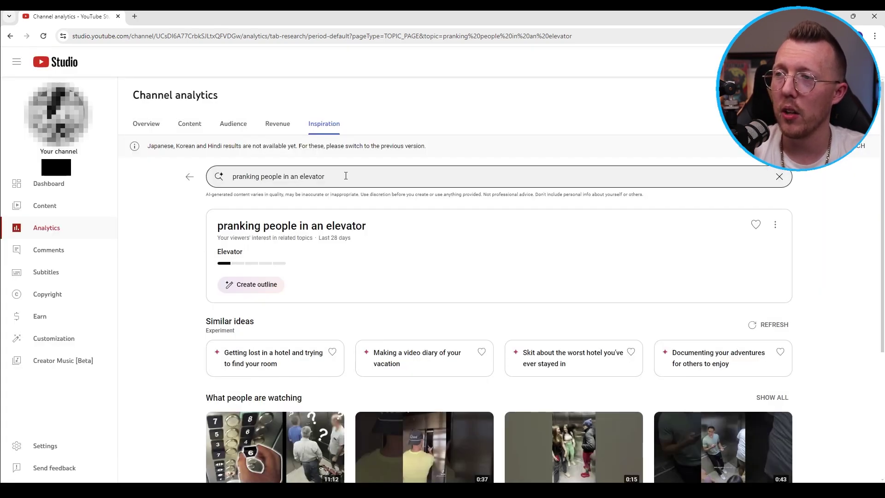
left_click(301, 178)
left_click_drag(324, 177, 300, 181)
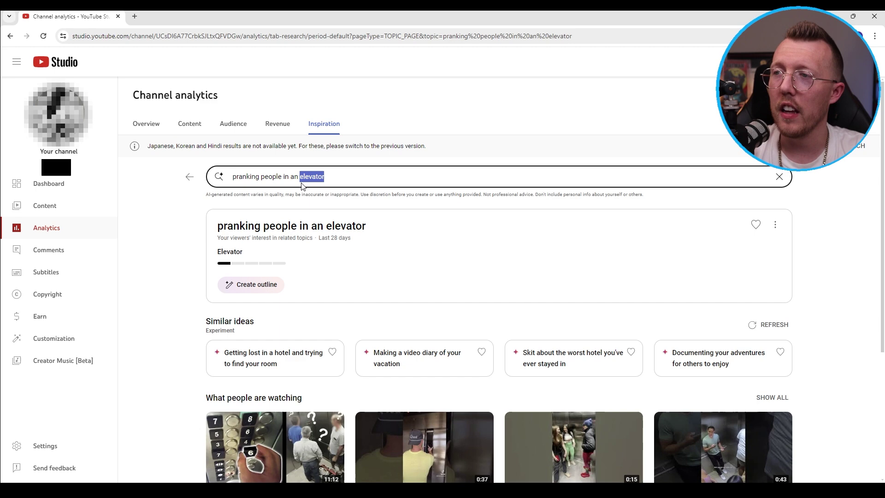
Change the idea to pranking people in a 'mall' and generate its outline
type("ma")
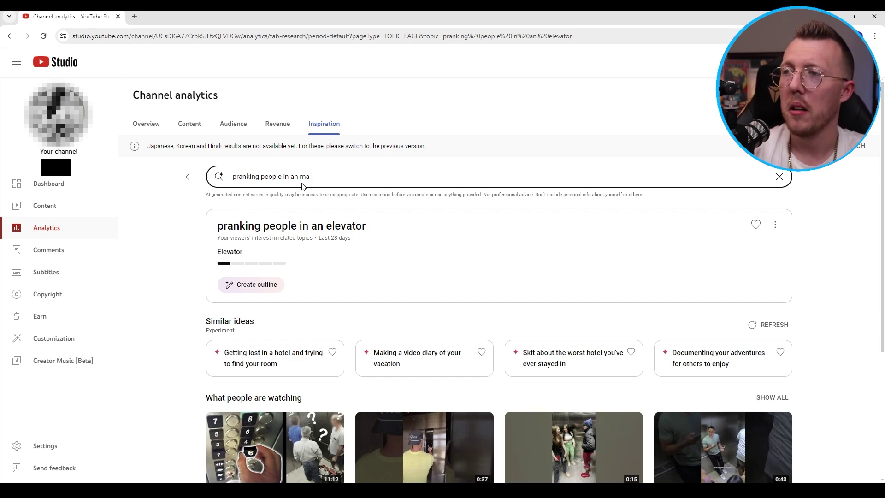
type("ll")
key("Return")
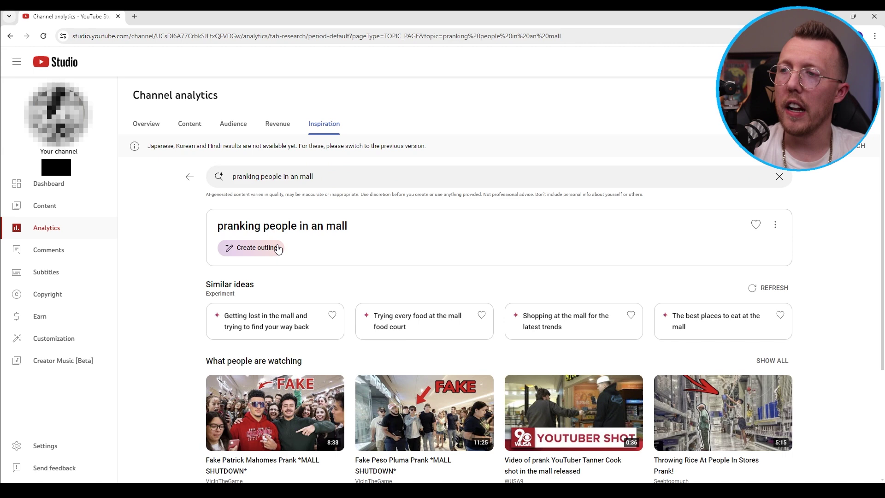
left_click(279, 249)
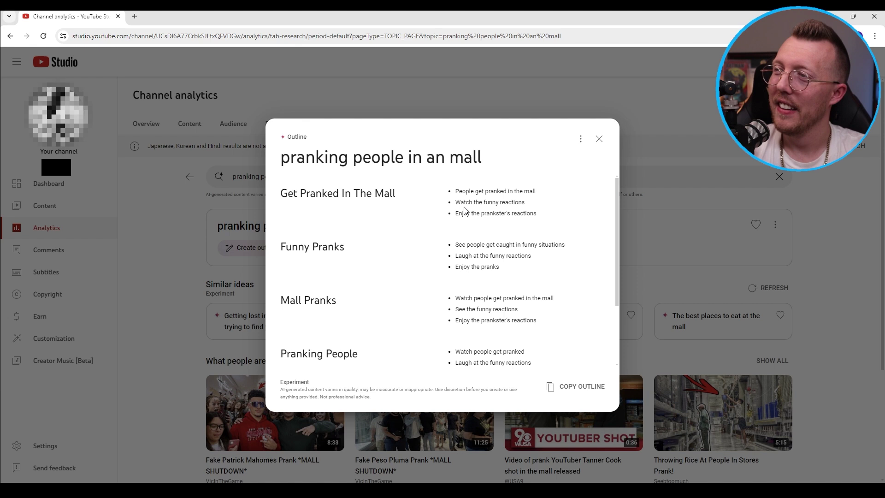
Review the mall outline's reaction points, then close the Outline dialog
left_click_drag(453, 203, 536, 206)
left_click(536, 206)
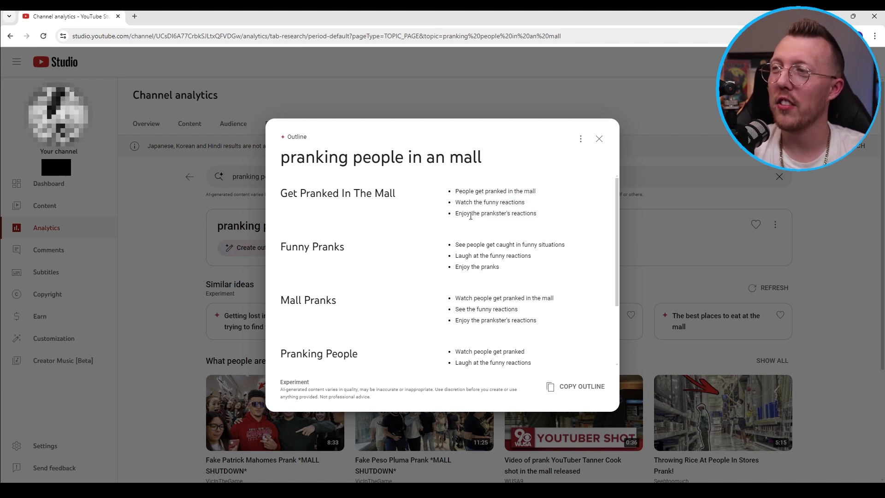
left_click_drag(454, 214, 544, 217)
left_click(544, 219)
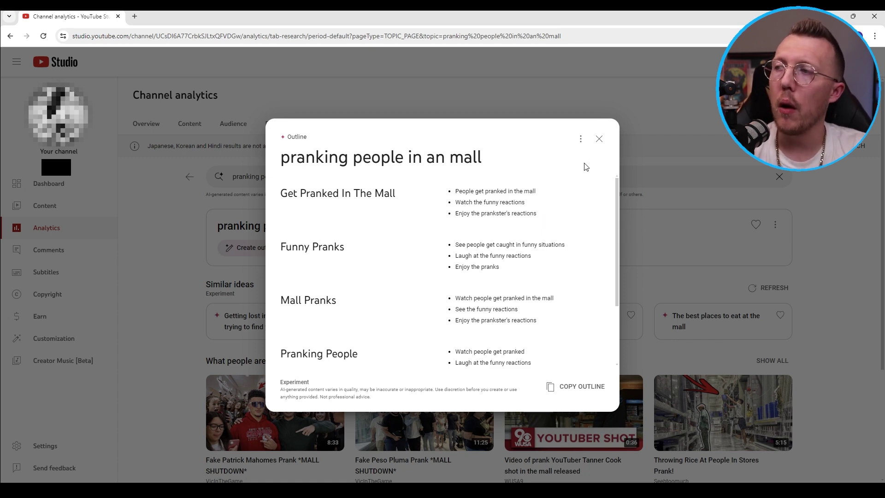
left_click(598, 139)
Go back to the elevator prank idea and create its outline
left_click(190, 180)
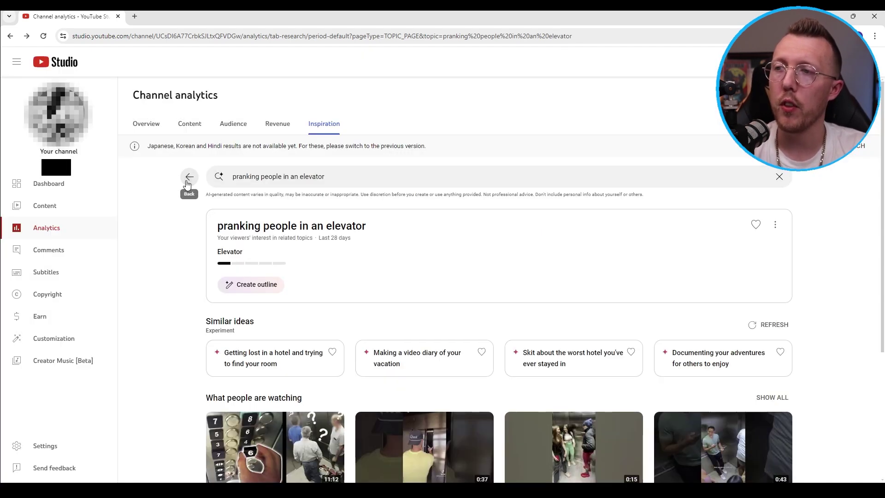
left_click(267, 286)
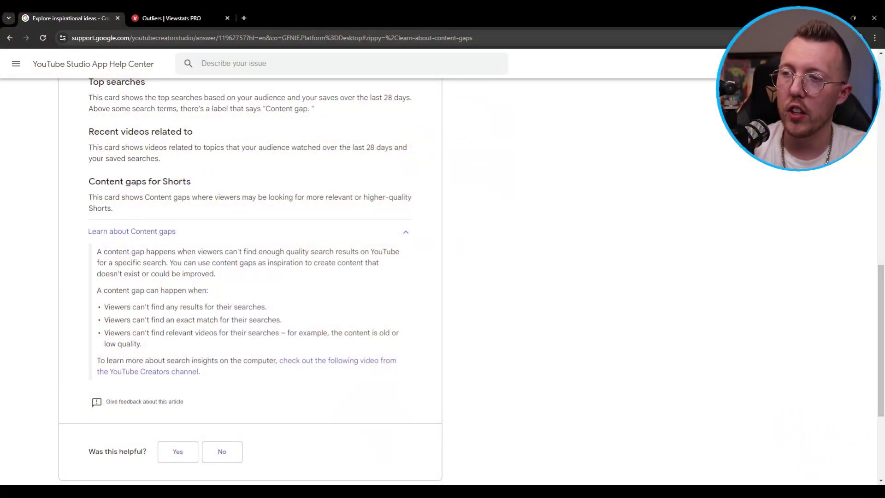
Read the Breakout videos description, then switch to the 'Outliers | Viewstats PRO' tab
scroll(298, 189, "up", 5)
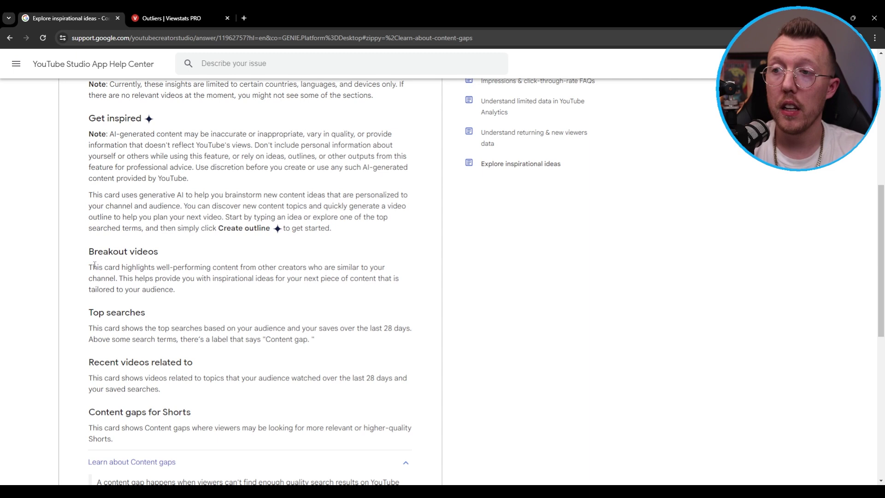
left_click_drag(89, 267, 119, 282)
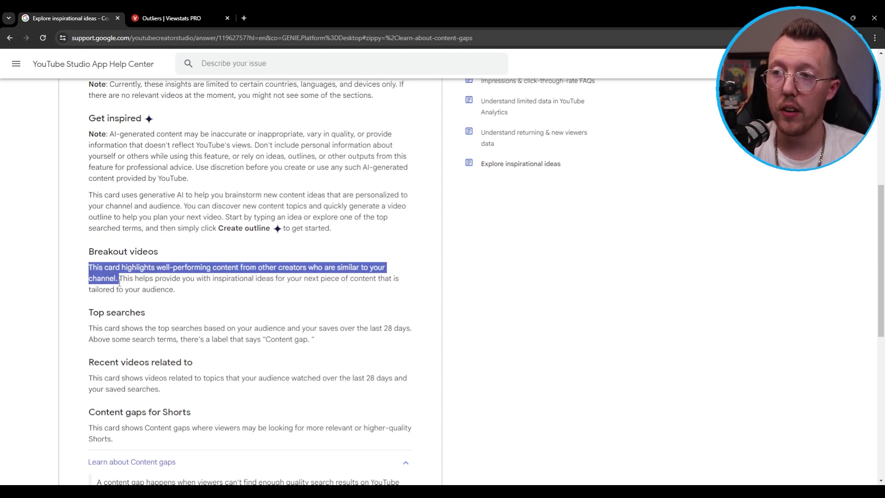
left_click(51, 236)
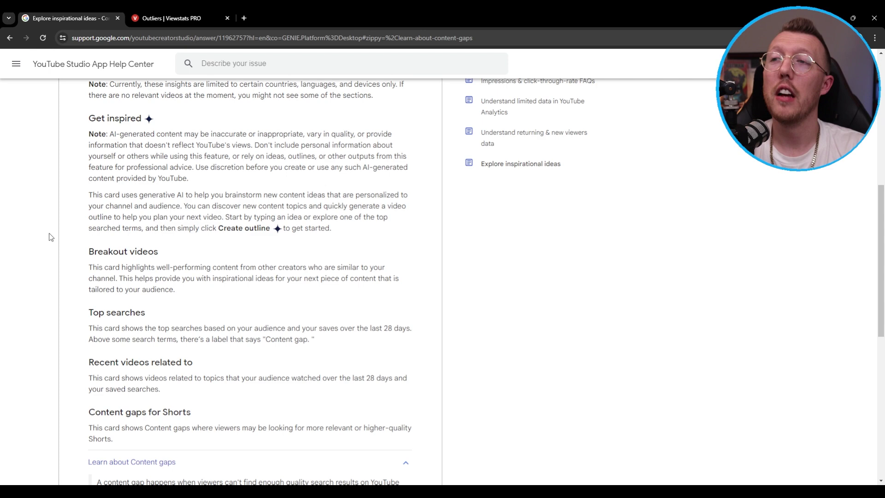
left_click(145, 18)
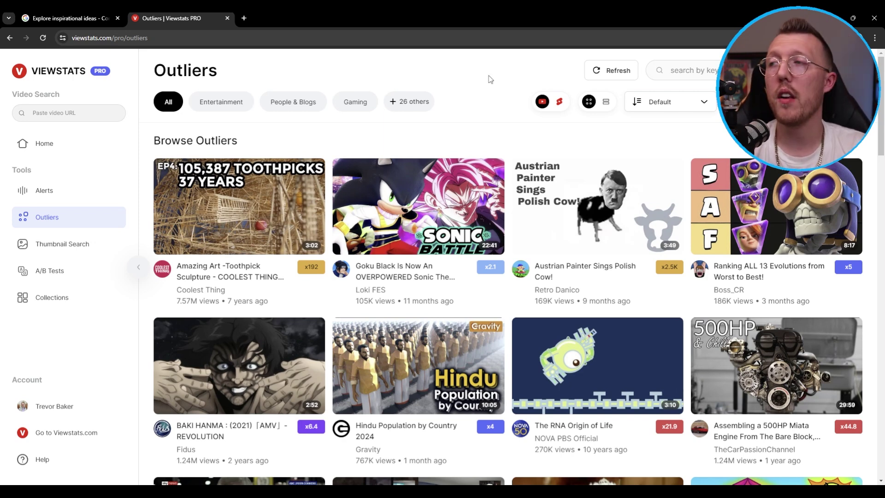
Filter outliers to Last 6M uploads and 100K+ channels, then search 'elevator prank'
left_click(732, 101)
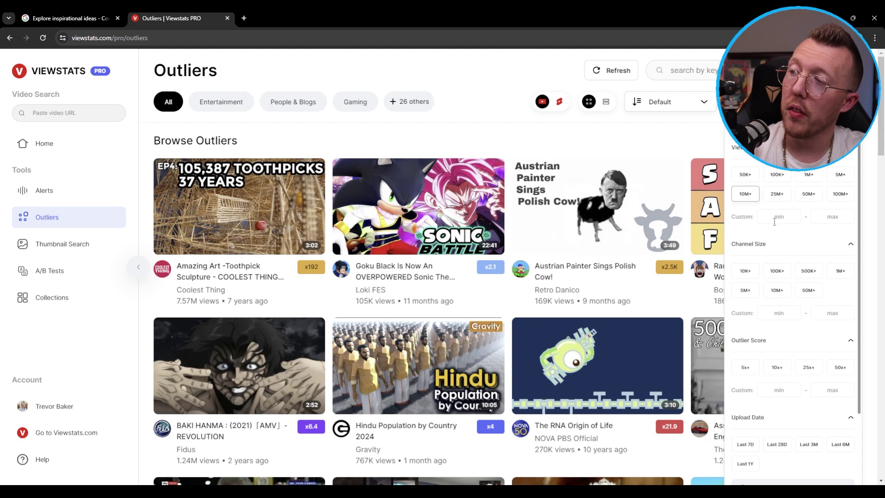
scroll(830, 304, "down", 2)
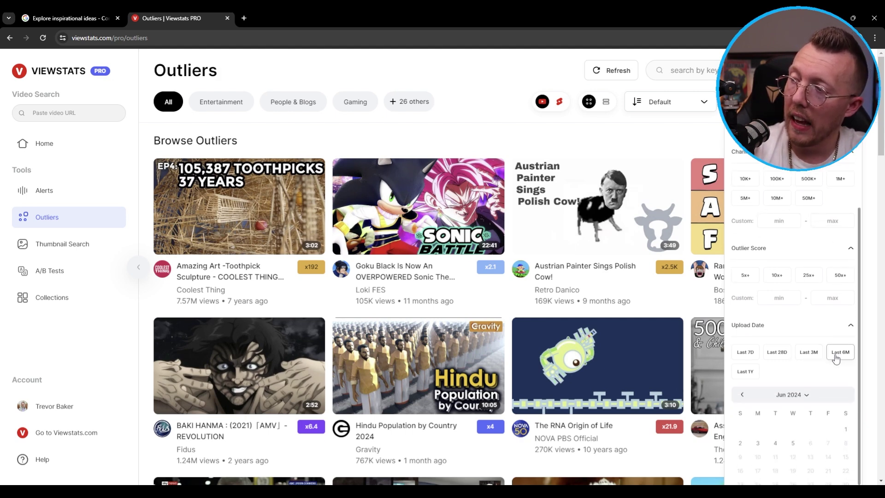
left_click(836, 354)
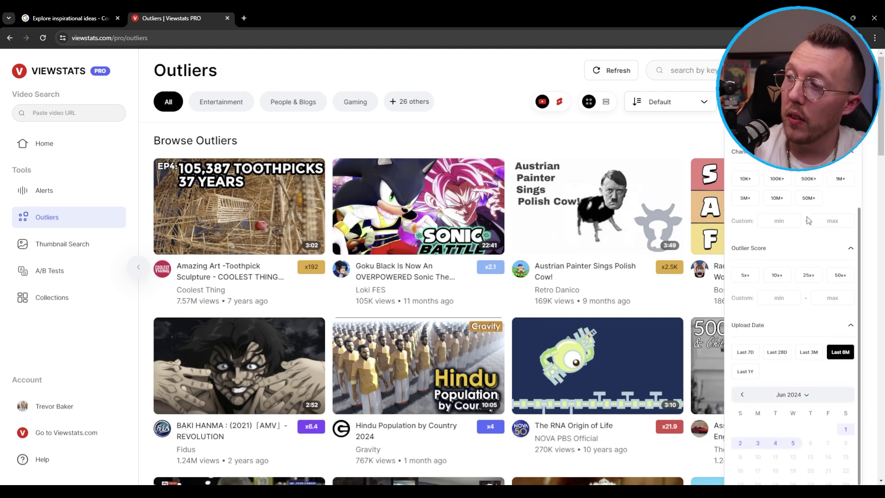
left_click(776, 178)
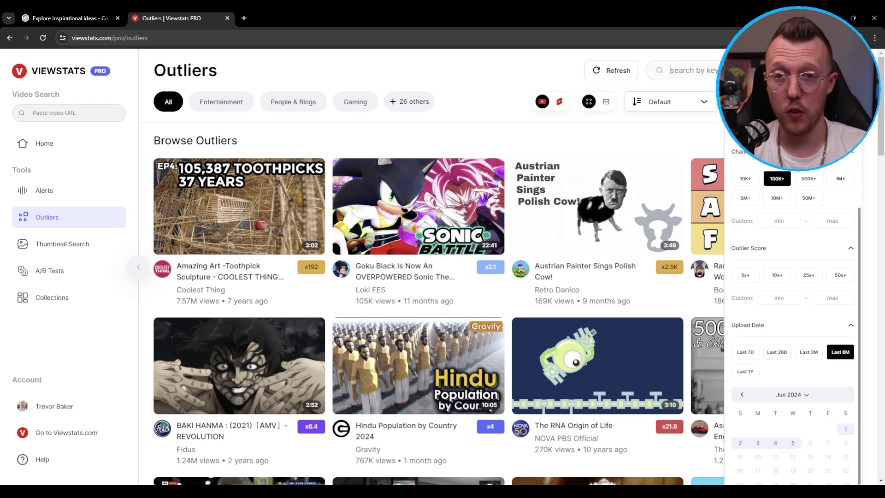
type("elev")
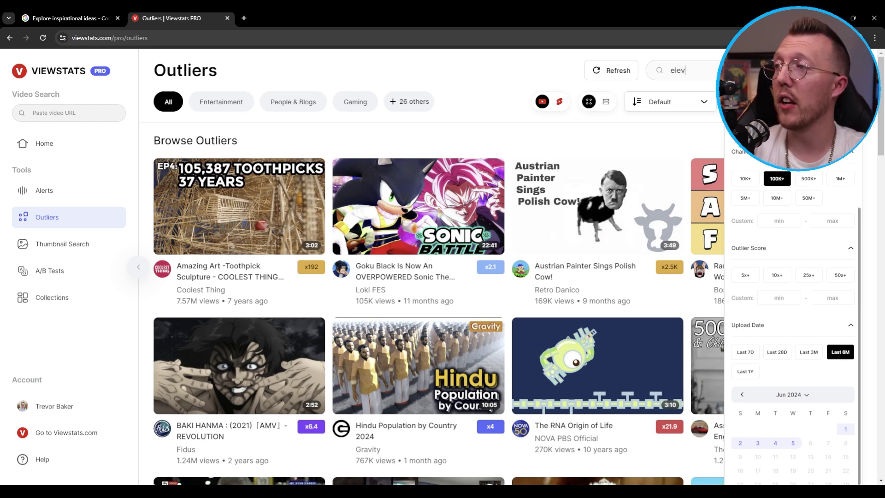
type("ator prank")
key("Return")
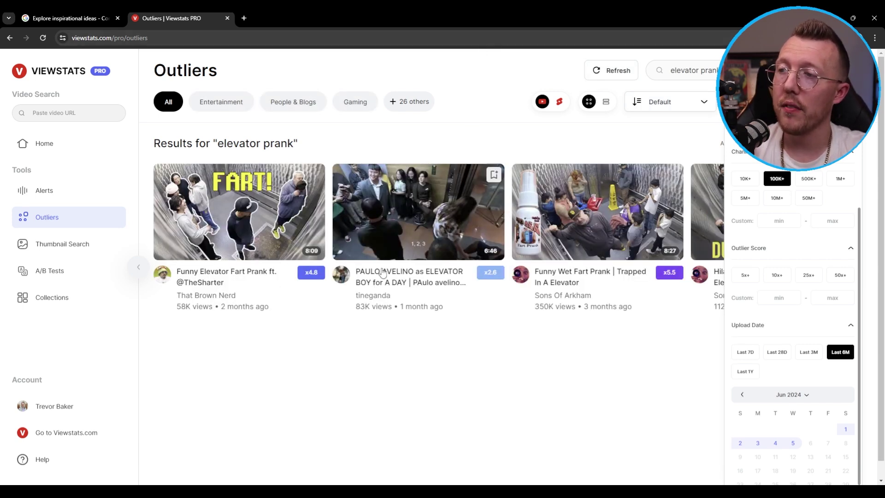
Close the filter panel so all four elevator prank outlier videos are visible
left_click(720, 312)
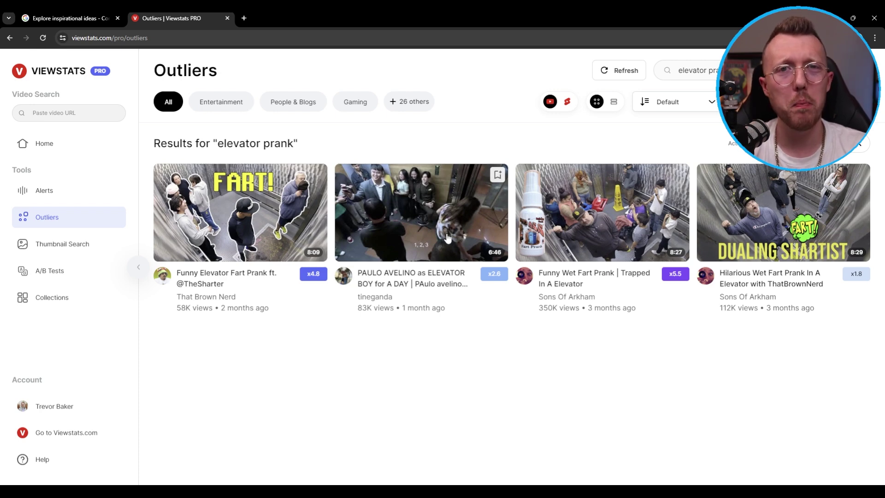
Return to the Explore inspirational ideas article and go through the three reasons a content gap happens
left_click(44, 21)
scroll(267, 261, "down", 4)
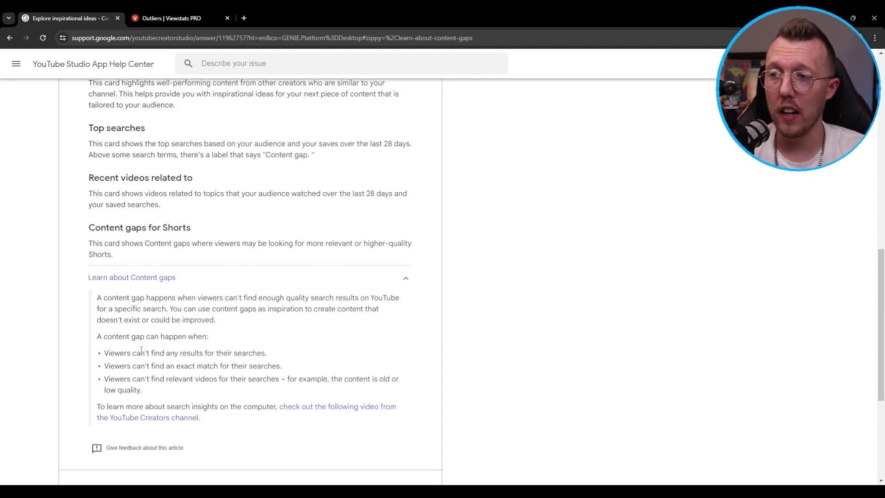
left_click_drag(104, 354, 274, 351)
left_click(124, 367)
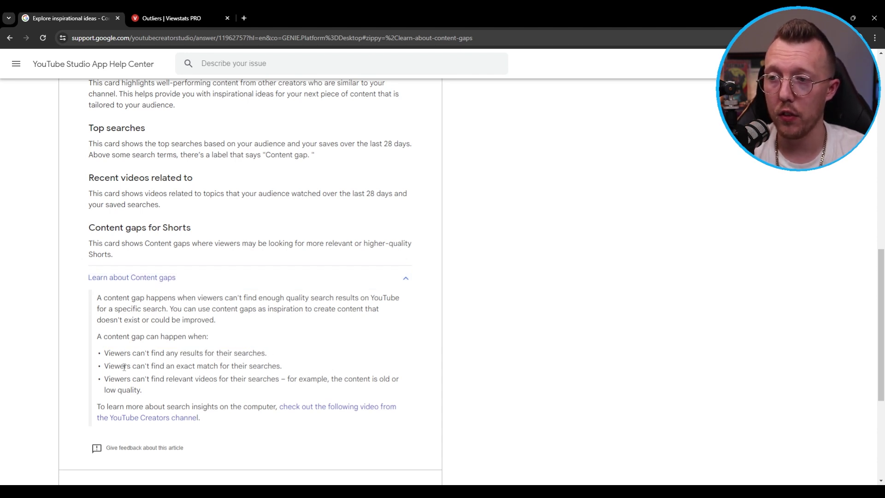
left_click_drag(102, 367, 298, 367)
left_click(298, 368)
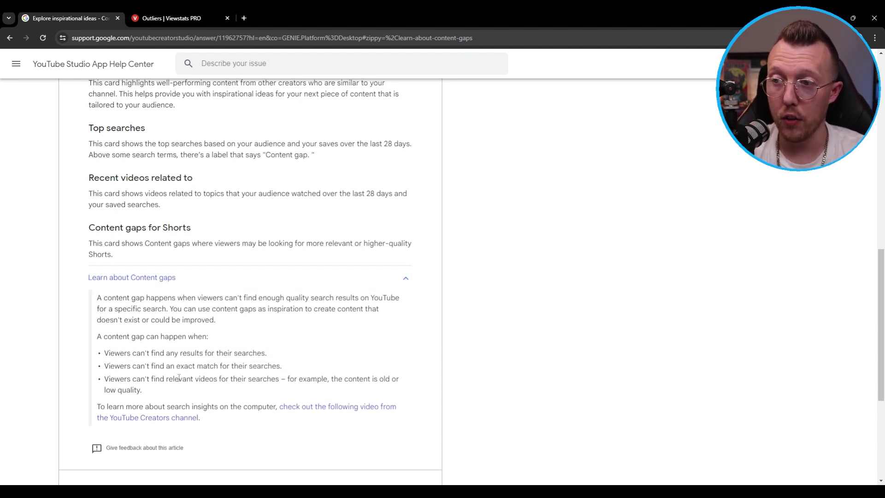
left_click_drag(102, 381, 364, 392)
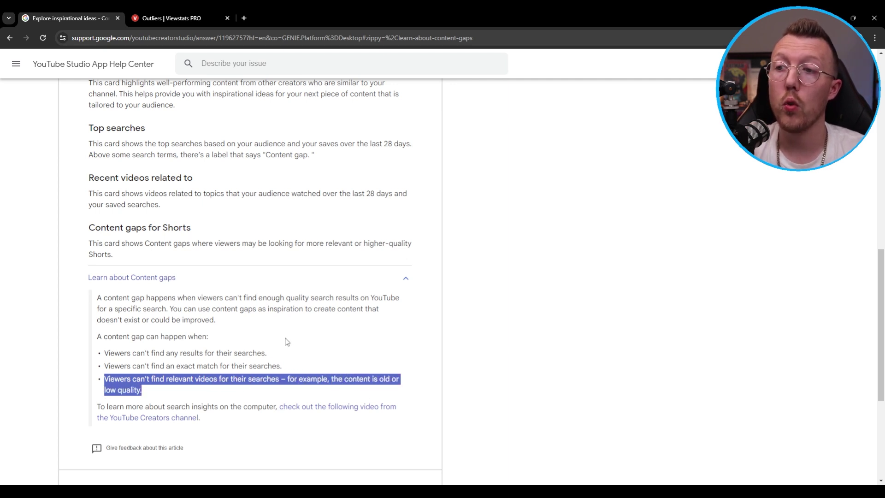
left_click(287, 343)
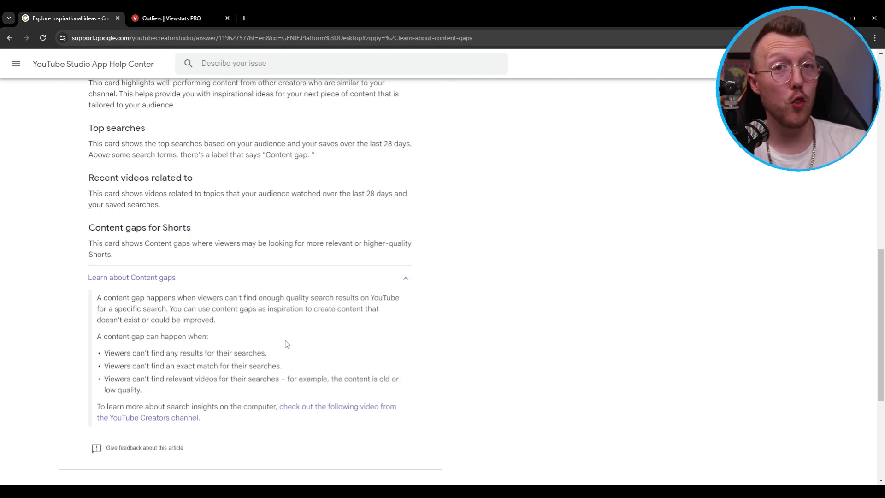